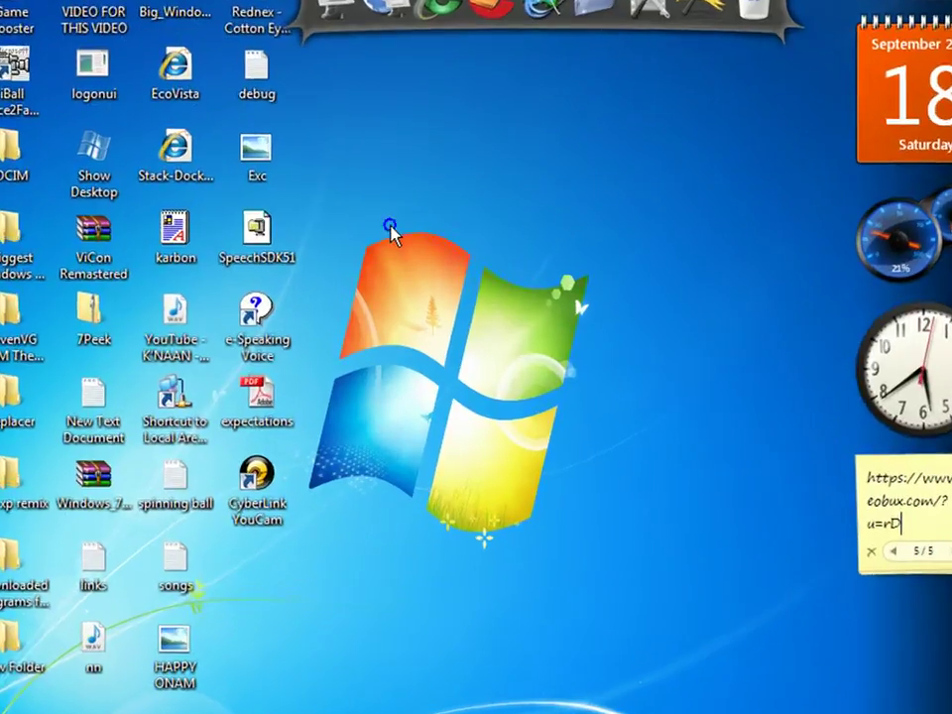
Step: Pick the Windows XP theme on the Display Properties Themes tab and confirm with OK
right_click(428, 233)
mouse_move(441, 236)
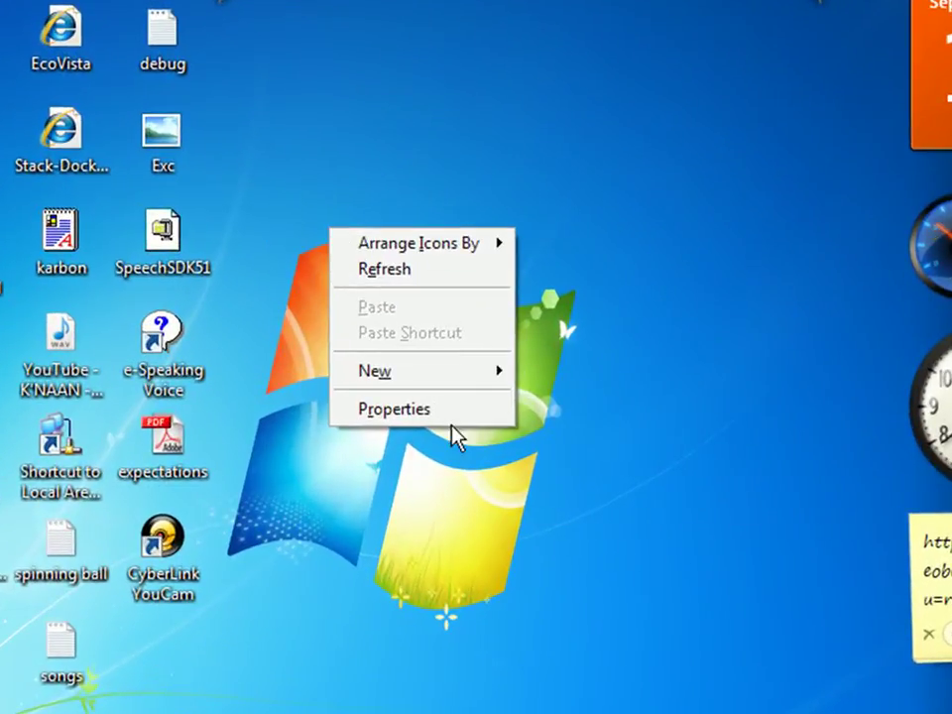
click(406, 410)
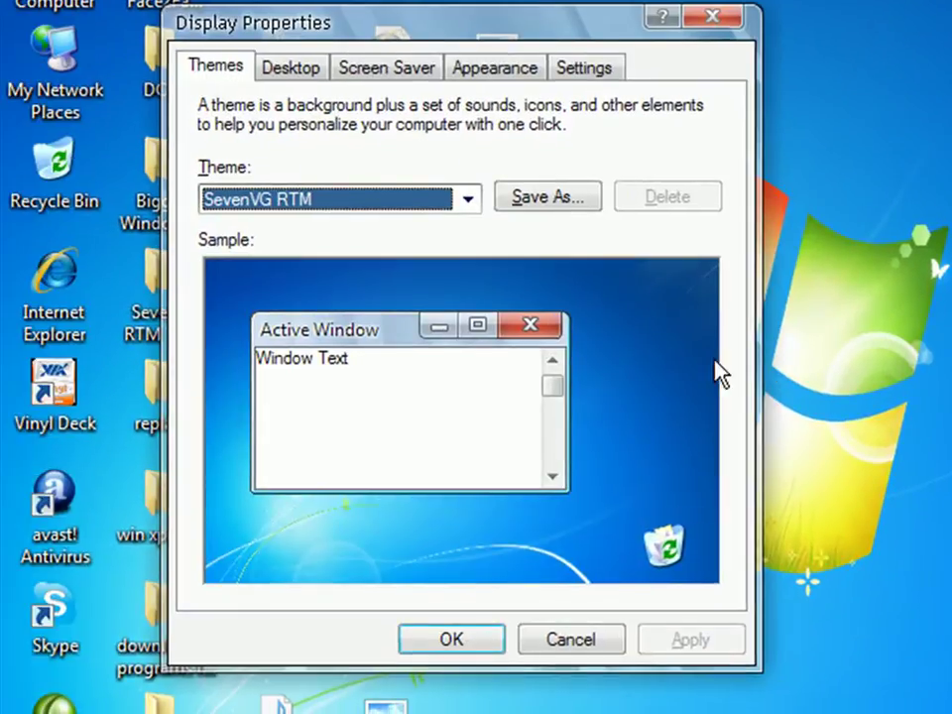
click(467, 203)
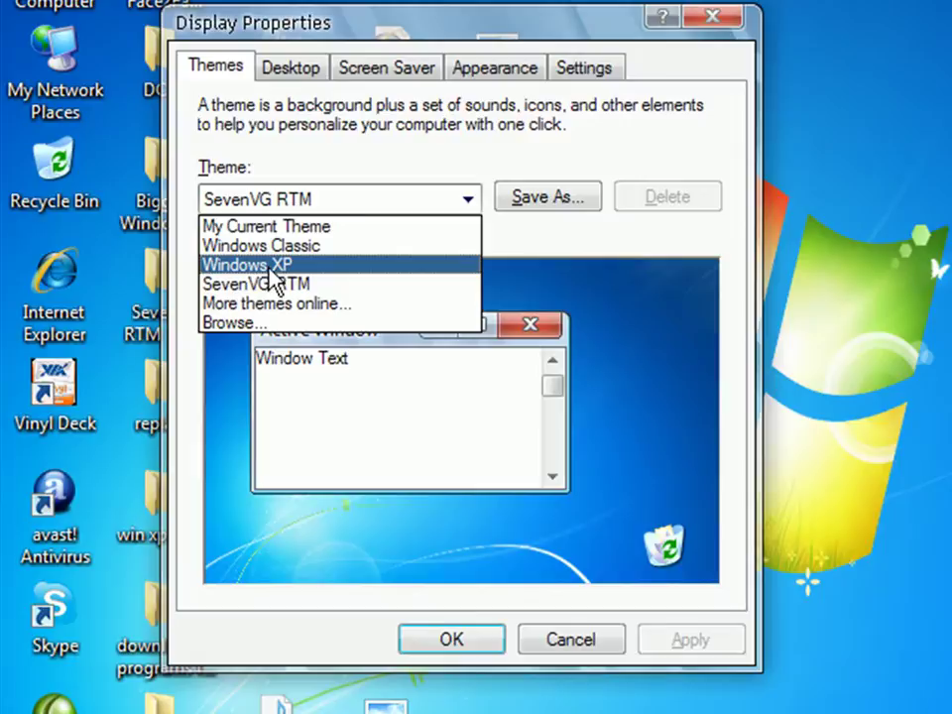
click(689, 646)
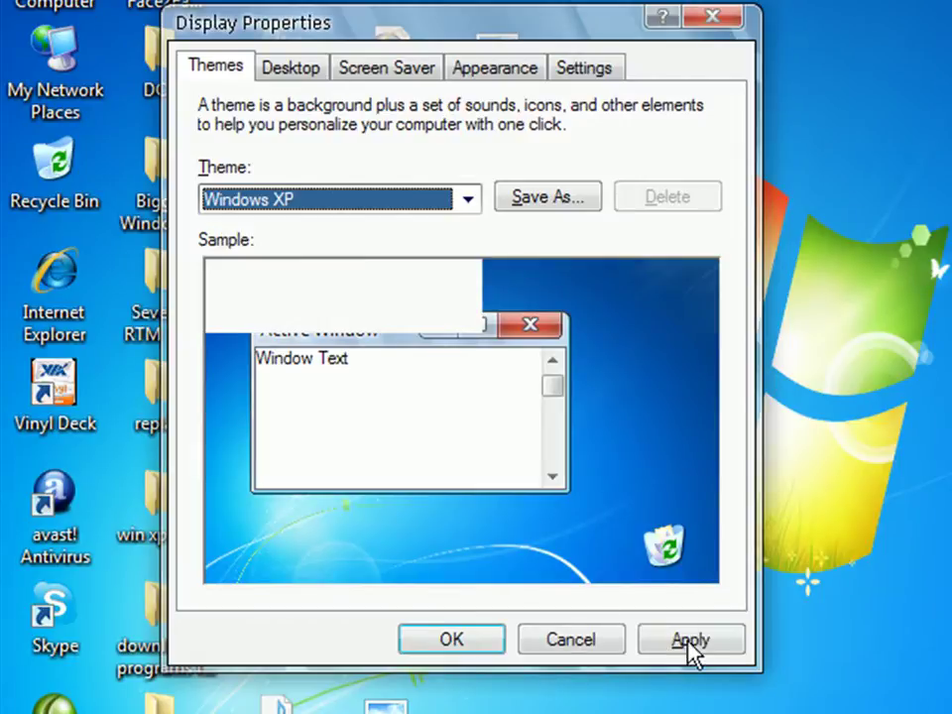
click(469, 646)
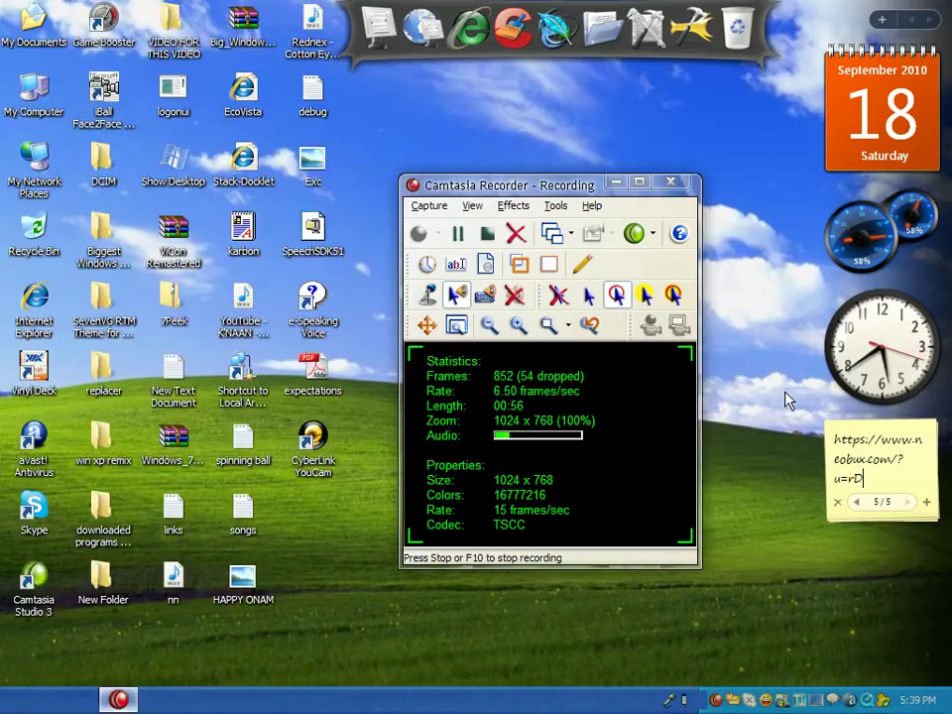
Step: Open and close the Windows 7-style start menu to inspect it
key(super)
key(Escape)
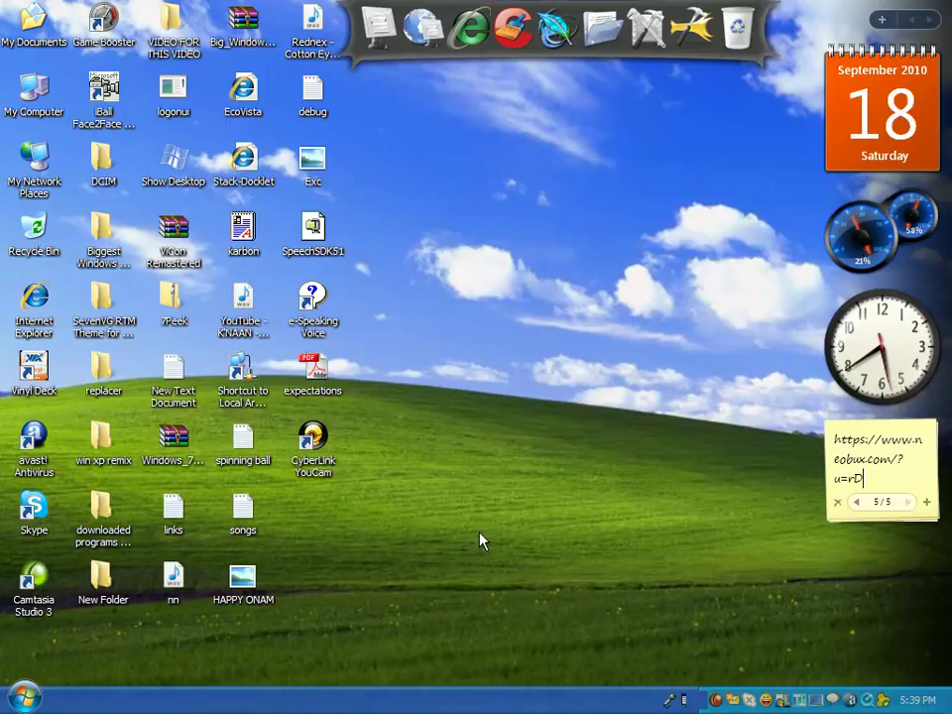
key(super)
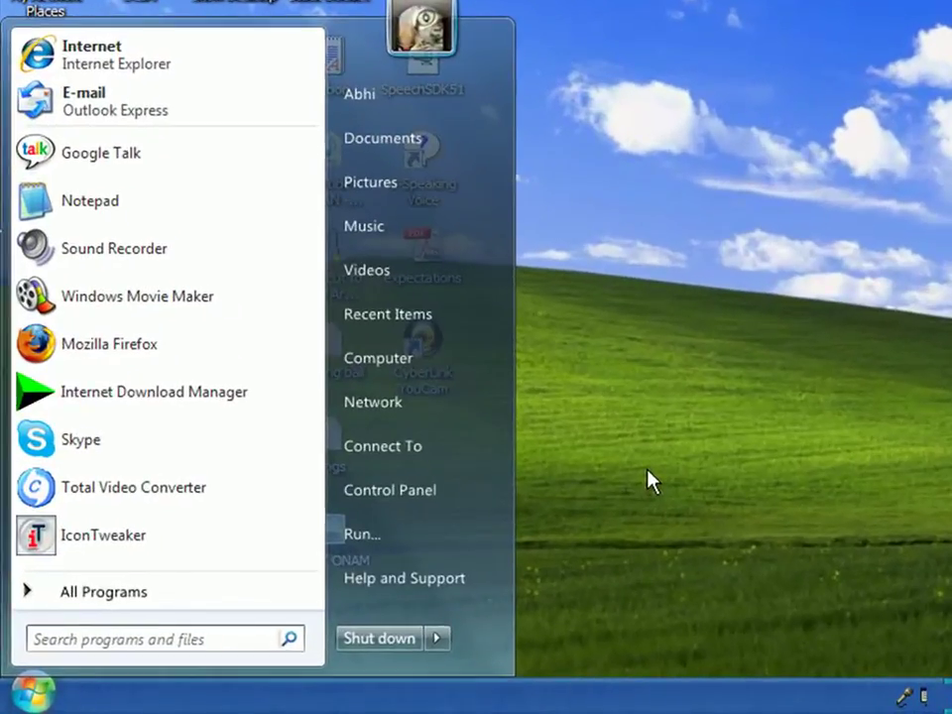
click(650, 481)
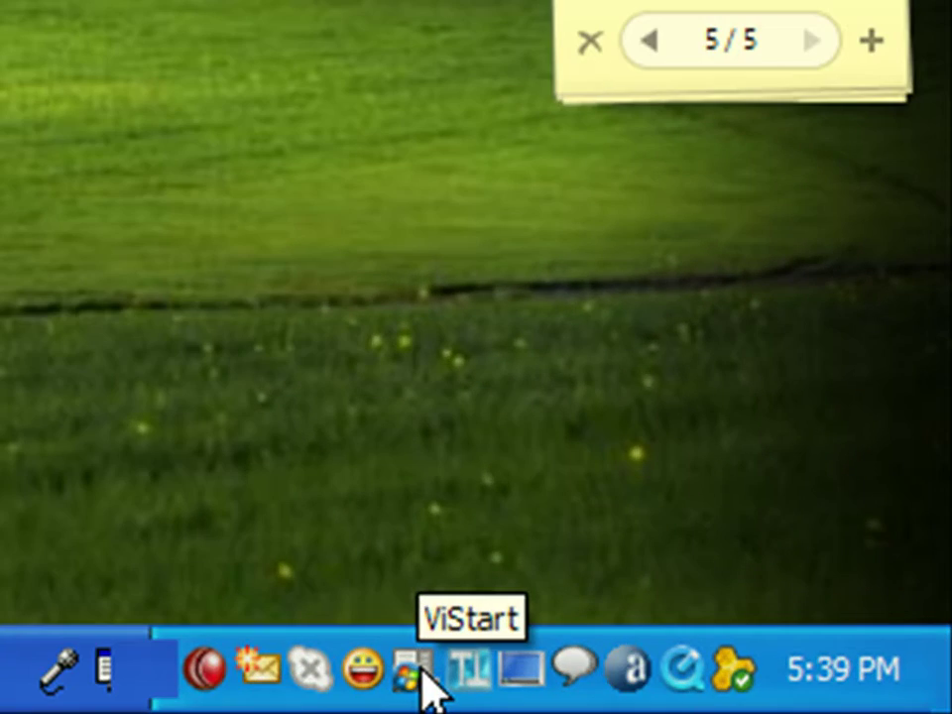
Step: Open ViStart's settings from its tray icon, close them unchanged, and reopen its tray menu
right_click(421, 668)
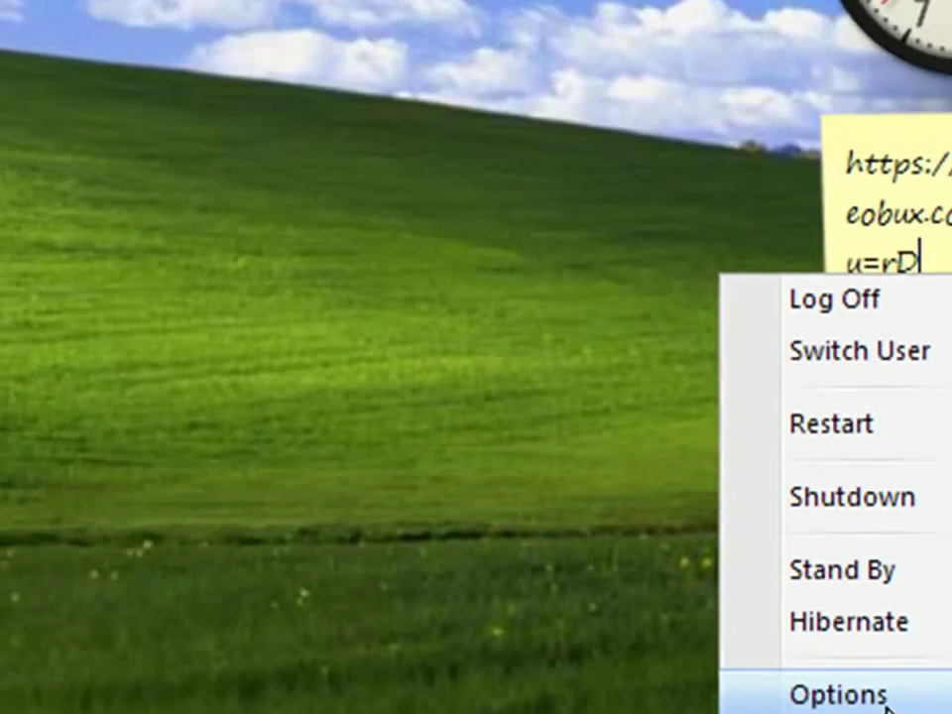
click(568, 507)
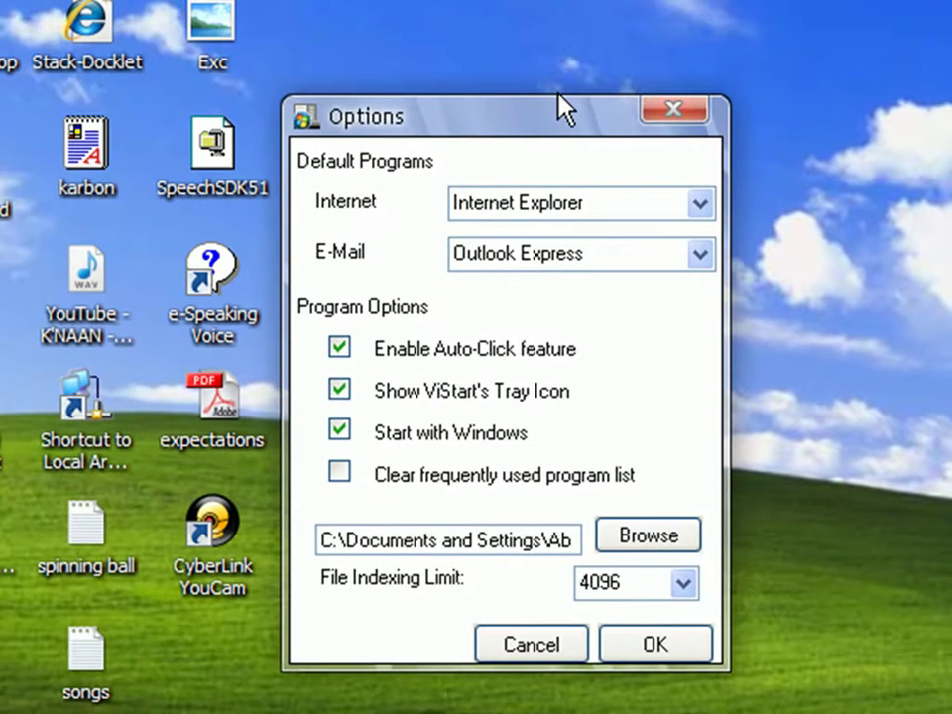
drag(552, 107, 573, 10)
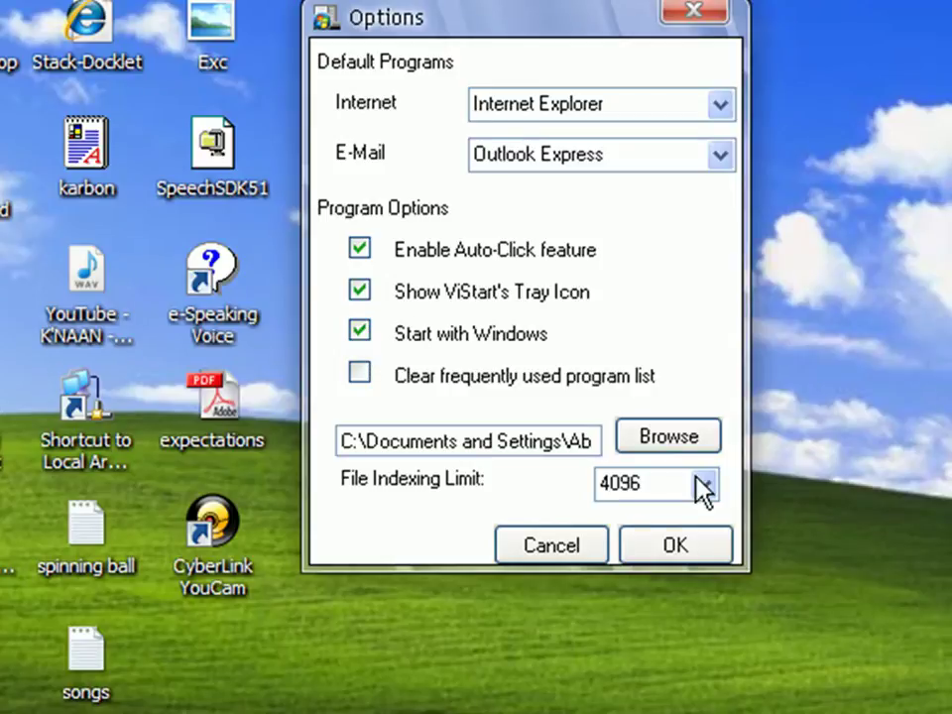
click(689, 548)
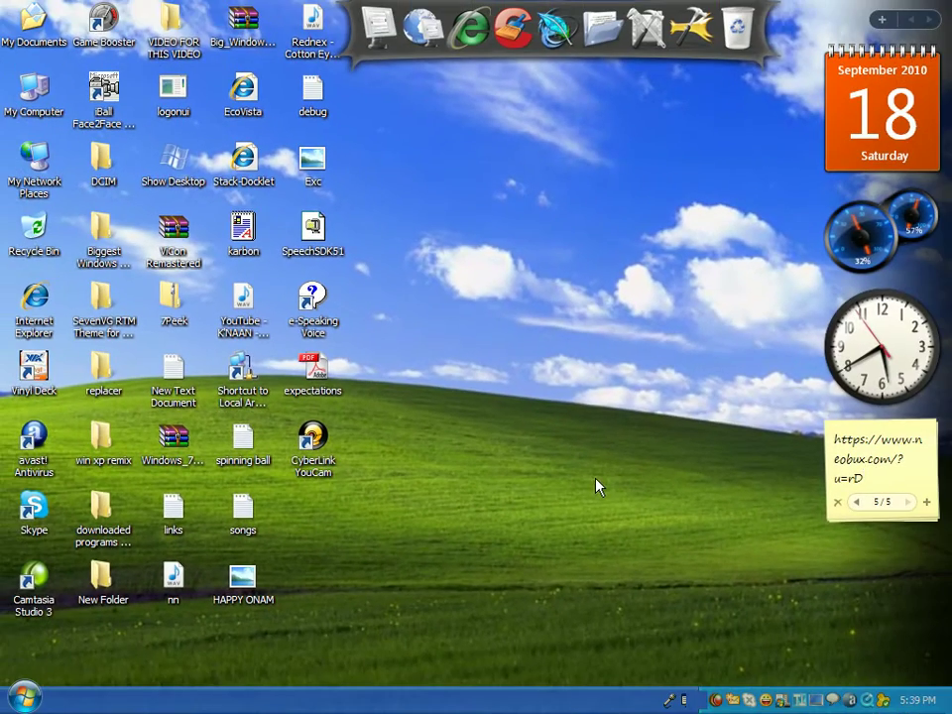
right_click(781, 699)
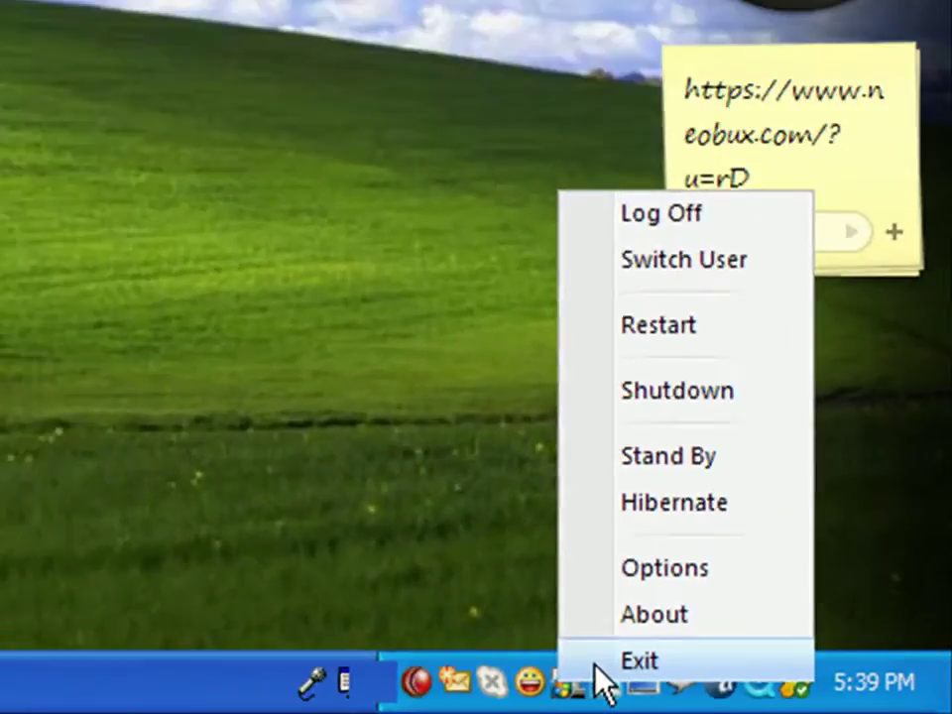
Step: Exit ViStart and check that the standard XP start menu is back
click(595, 662)
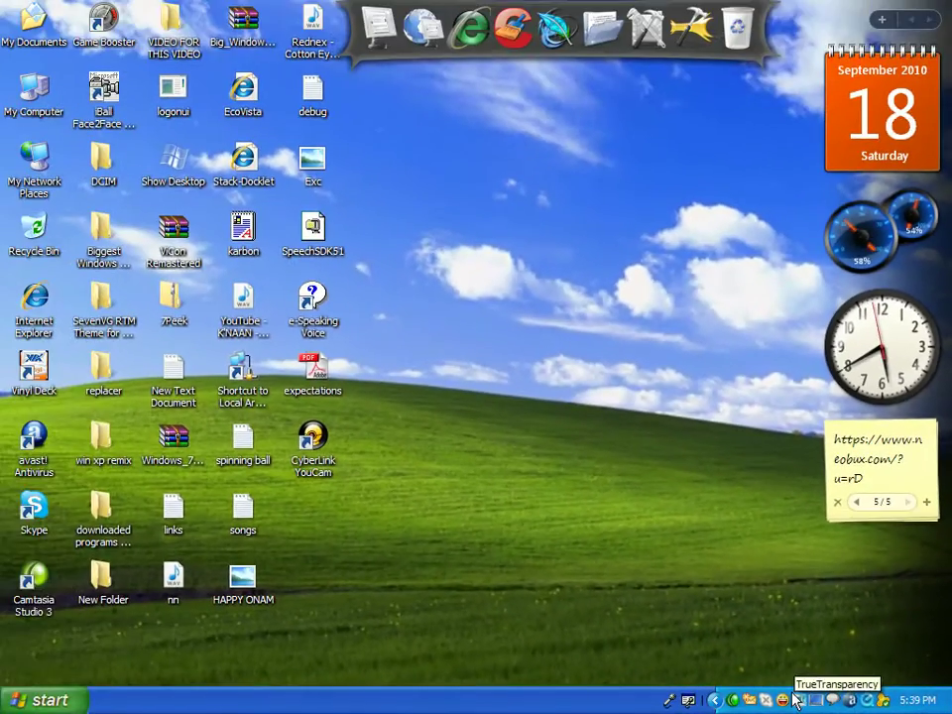
click(50, 700)
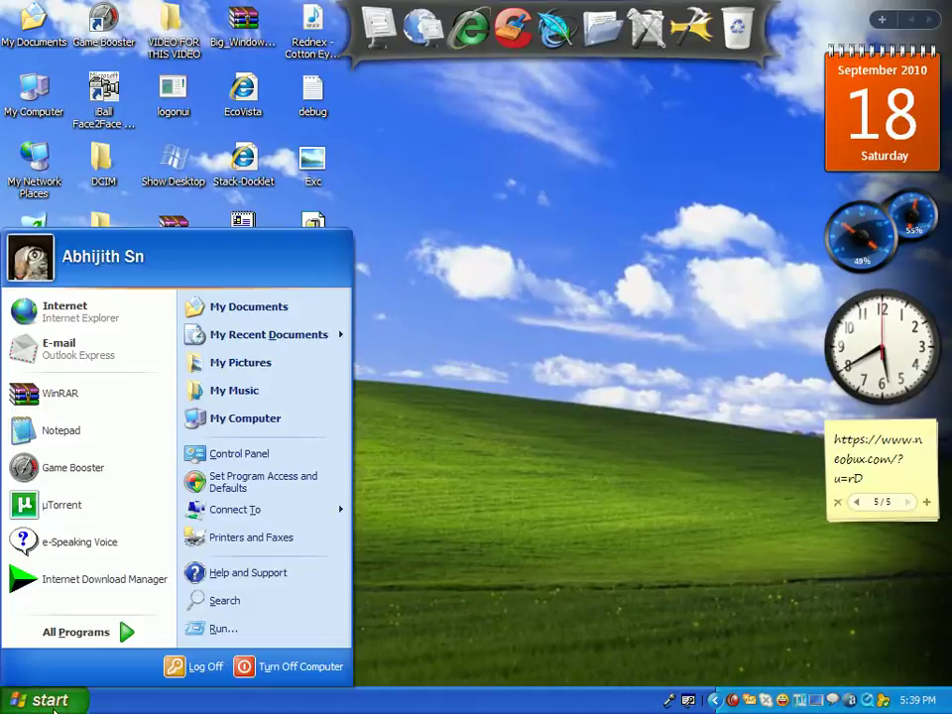
click(54, 703)
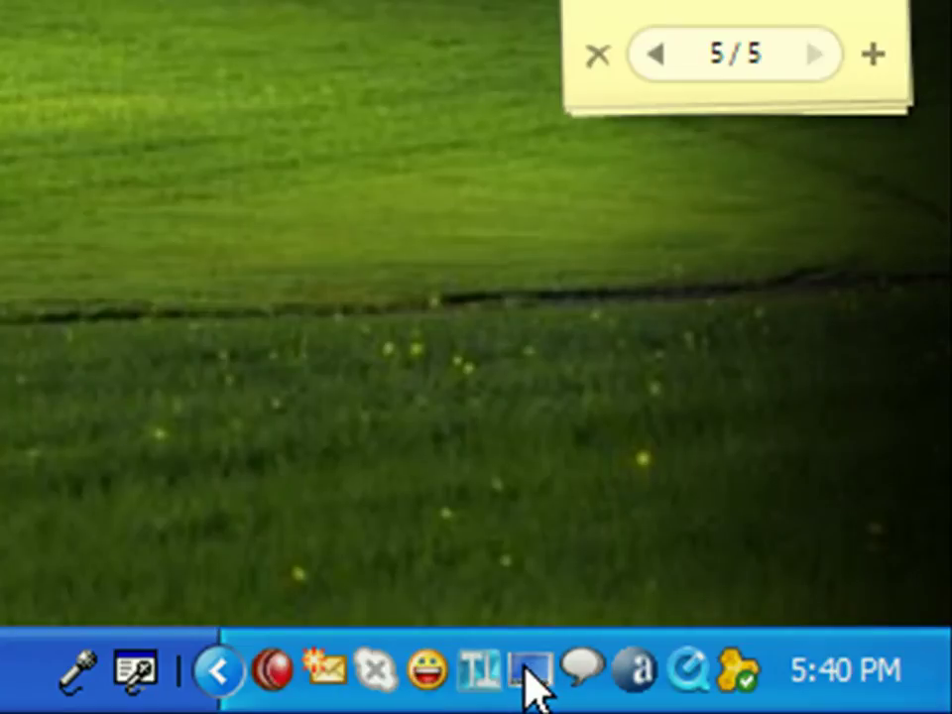
Step: Uncheck Enable Start button (ViOrb) in ViGlance's options, then exit ViGlance
right_click(533, 685)
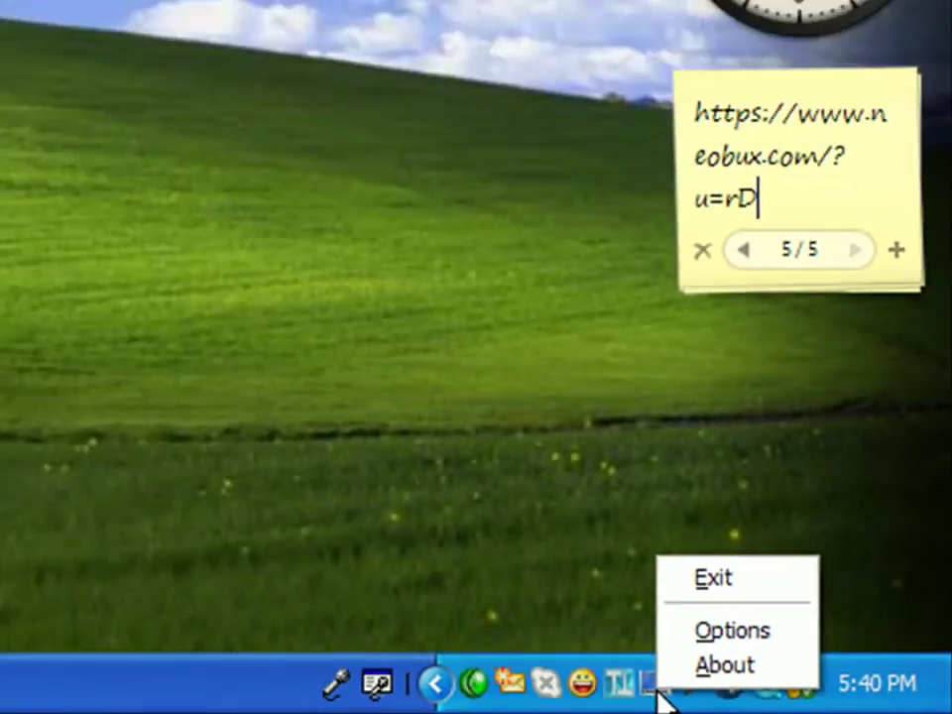
click(732, 631)
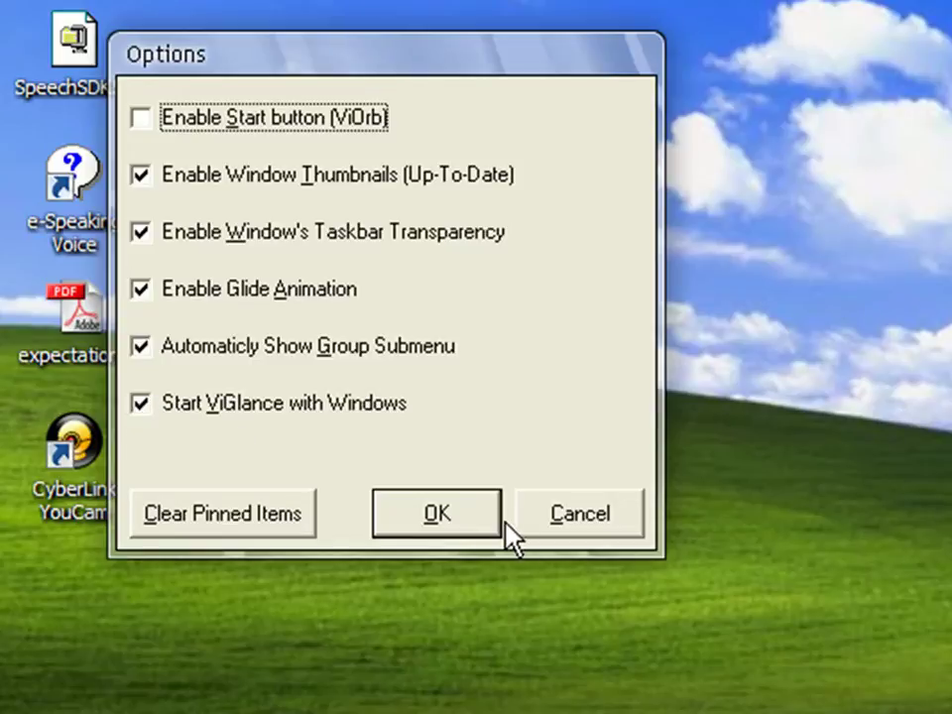
click(461, 509)
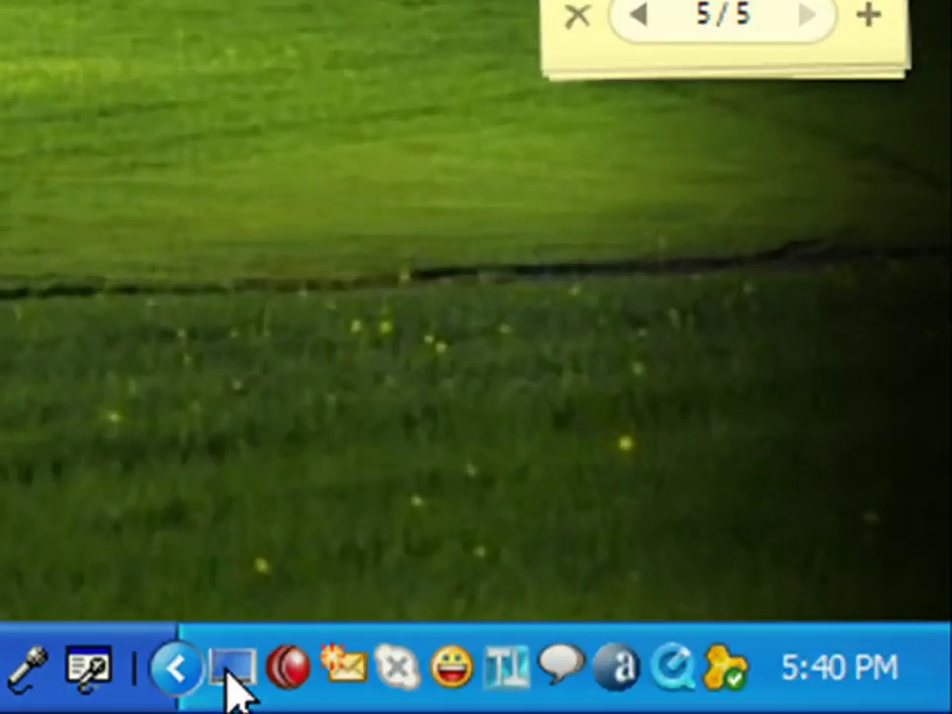
right_click(573, 692)
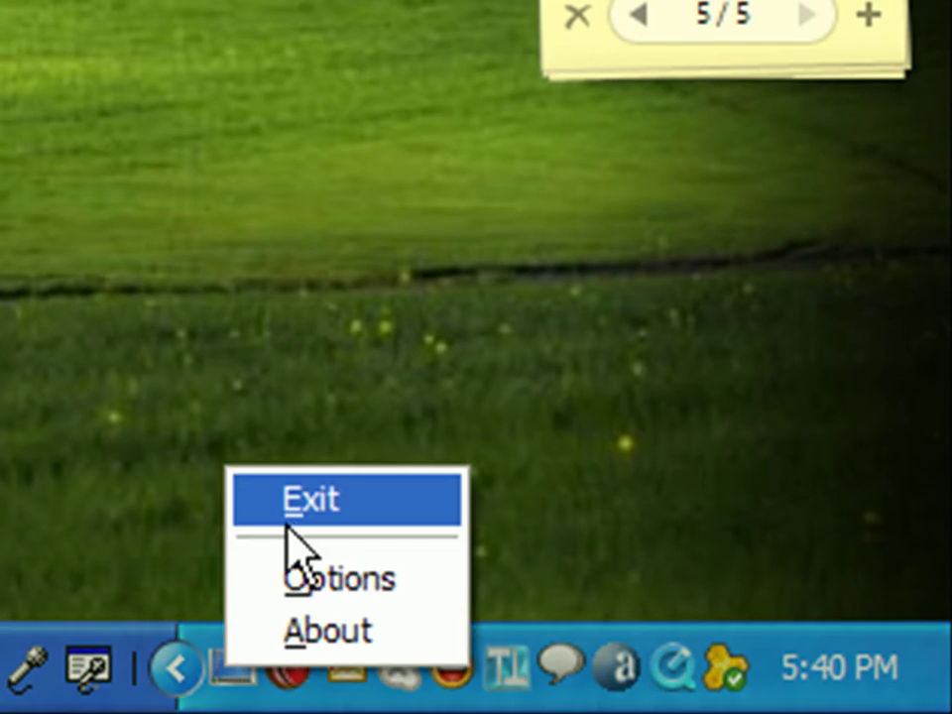
click(285, 518)
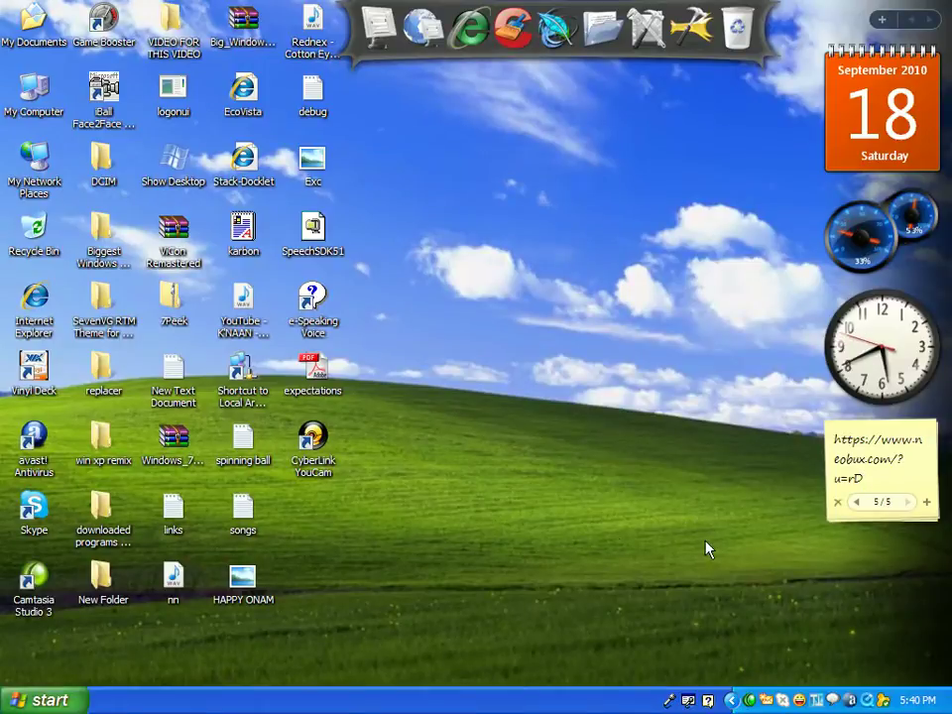
Step: Check My Computer's window frame, then exit TrueTransparency from its tray menu
double_click(24, 95)
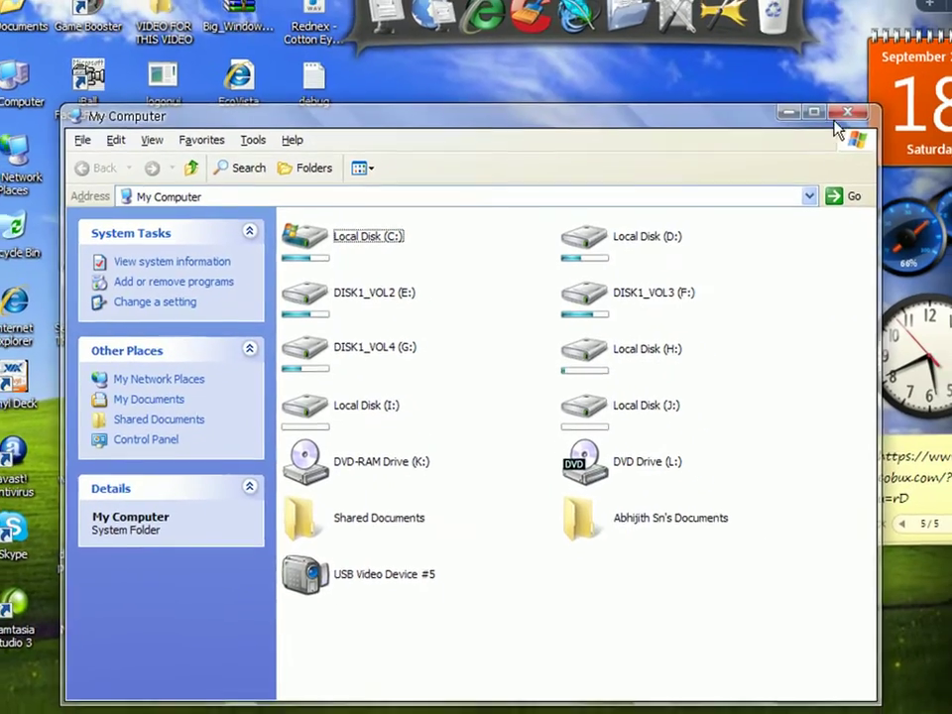
click(846, 113)
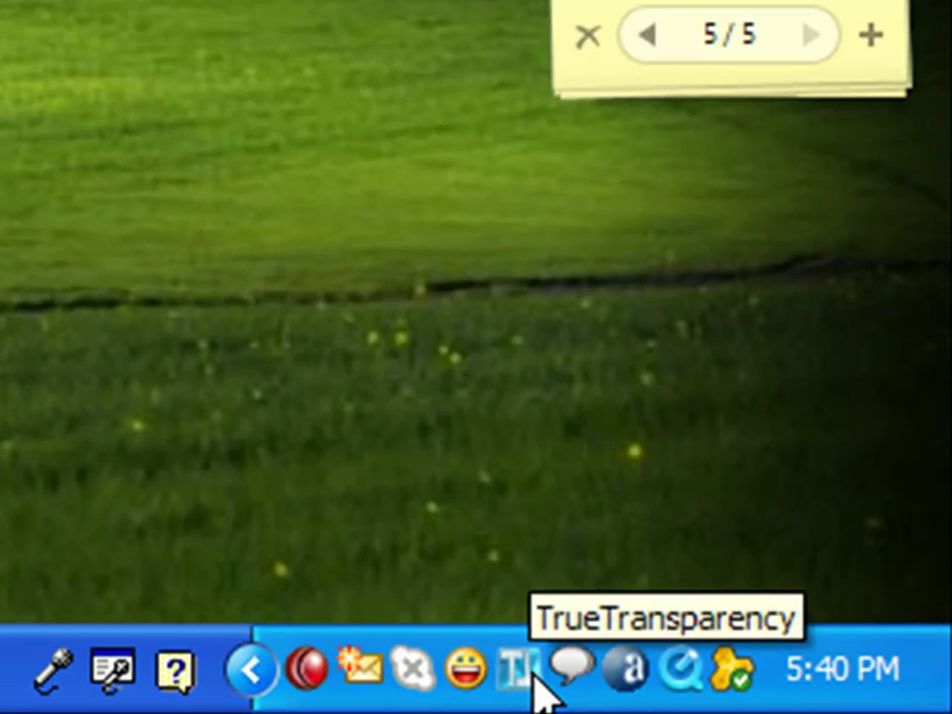
right_click(536, 684)
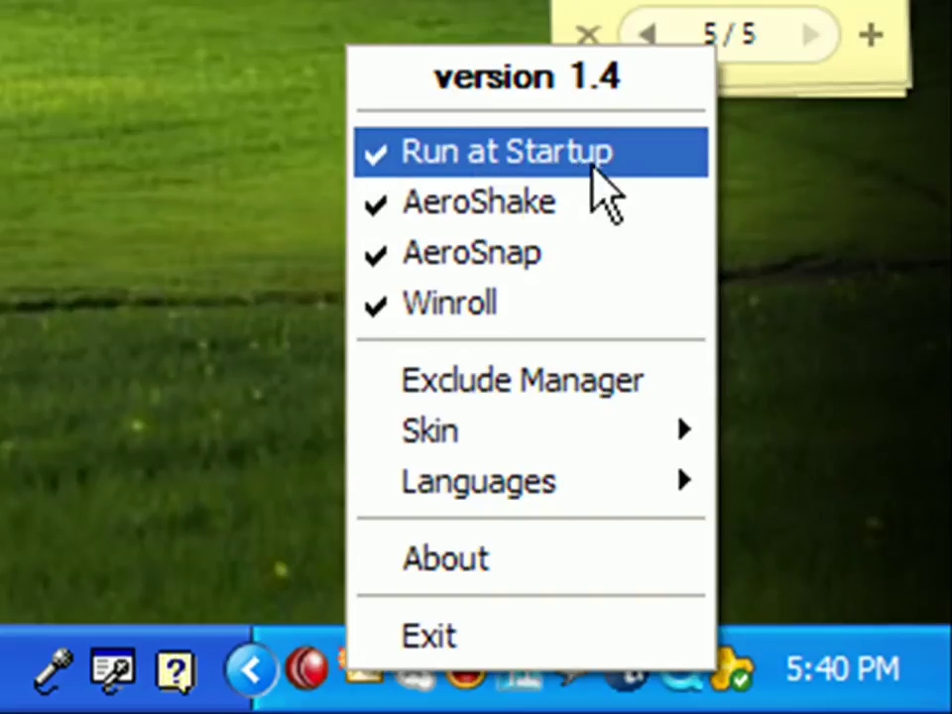
click(446, 637)
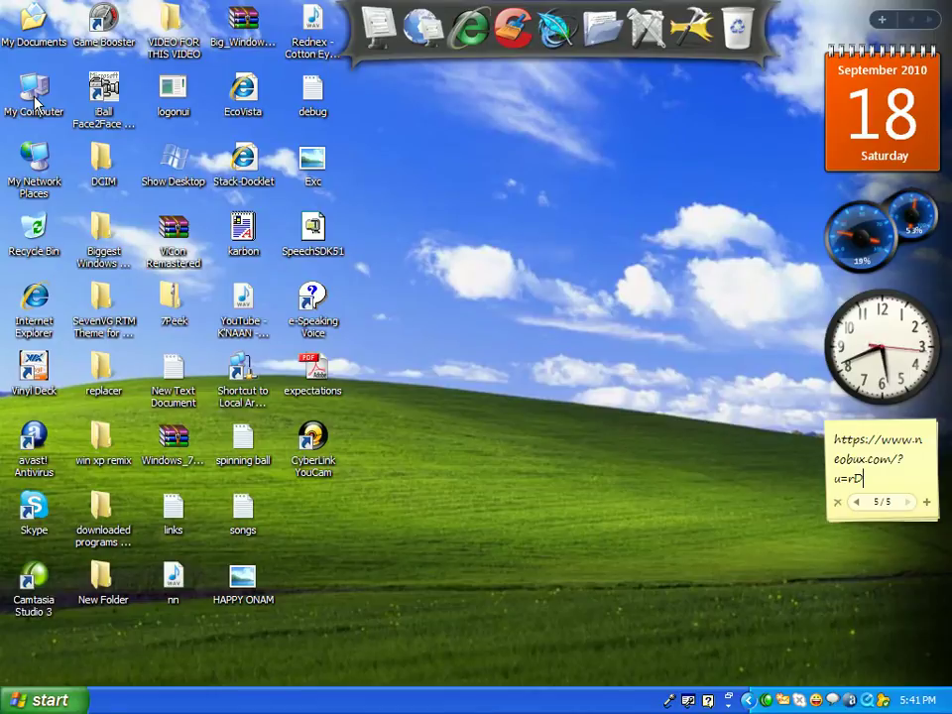
Step: Reopen My Computer to verify the standard XP frame, then refresh the desktop
double_click(35, 99)
drag(306, 125, 288, 79)
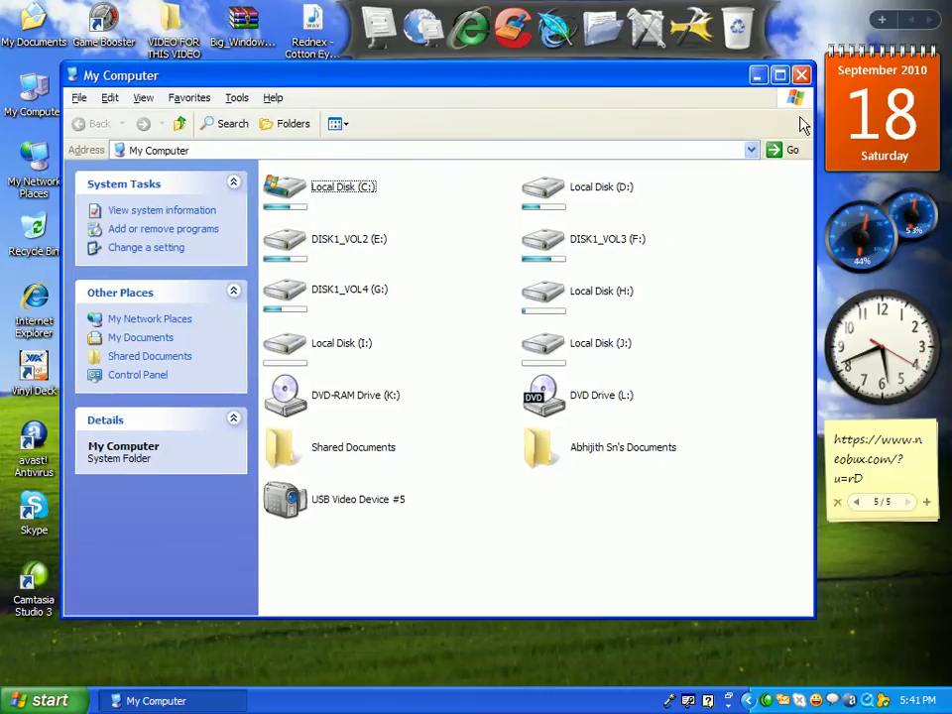
click(802, 76)
right_click(681, 207)
click(721, 233)
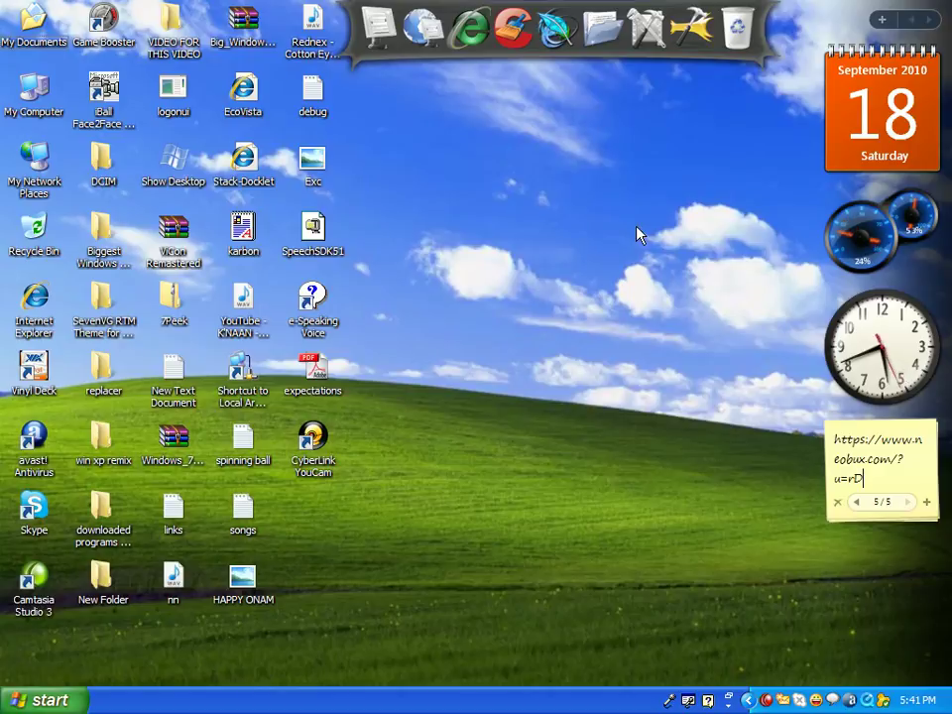
Step: Launch IconTweaker from All Programs and run Tools > Restore All Default Icons
click(79, 696)
click(97, 633)
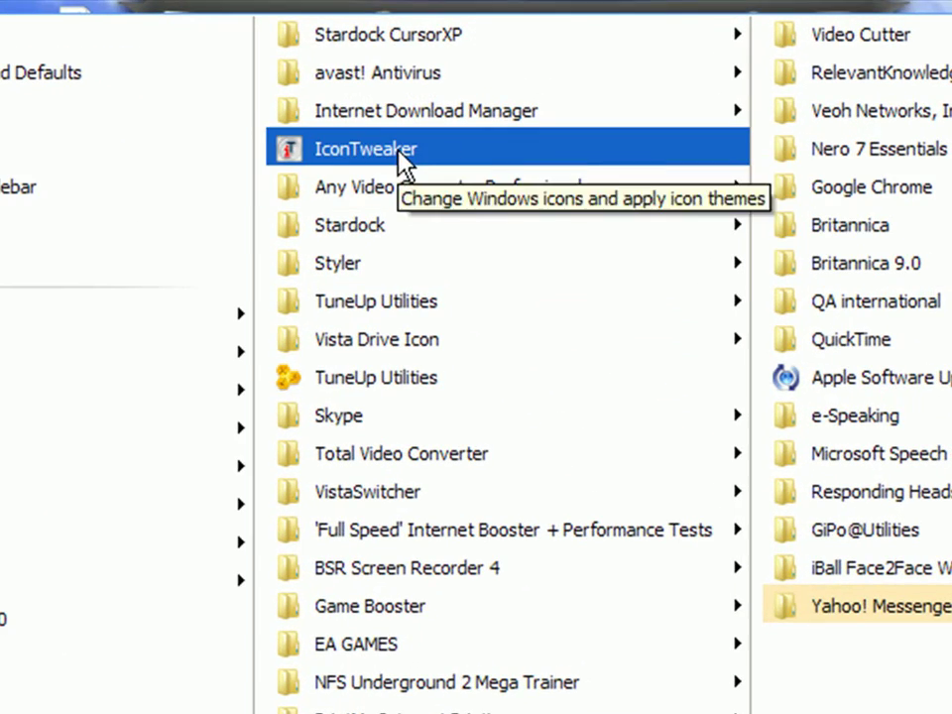
click(422, 154)
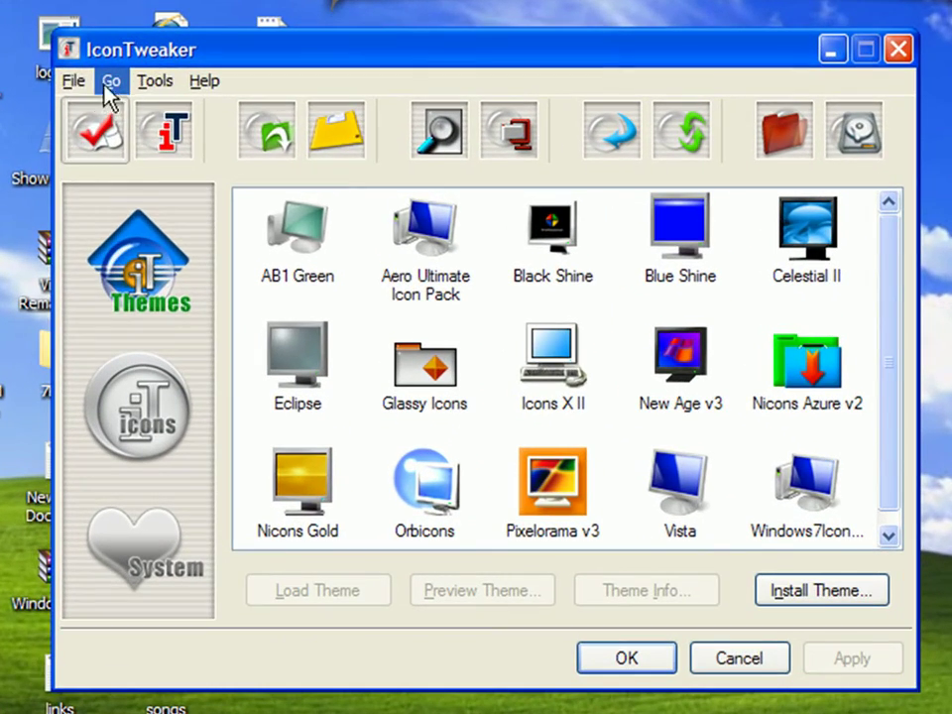
click(75, 83)
mouse_move(151, 85)
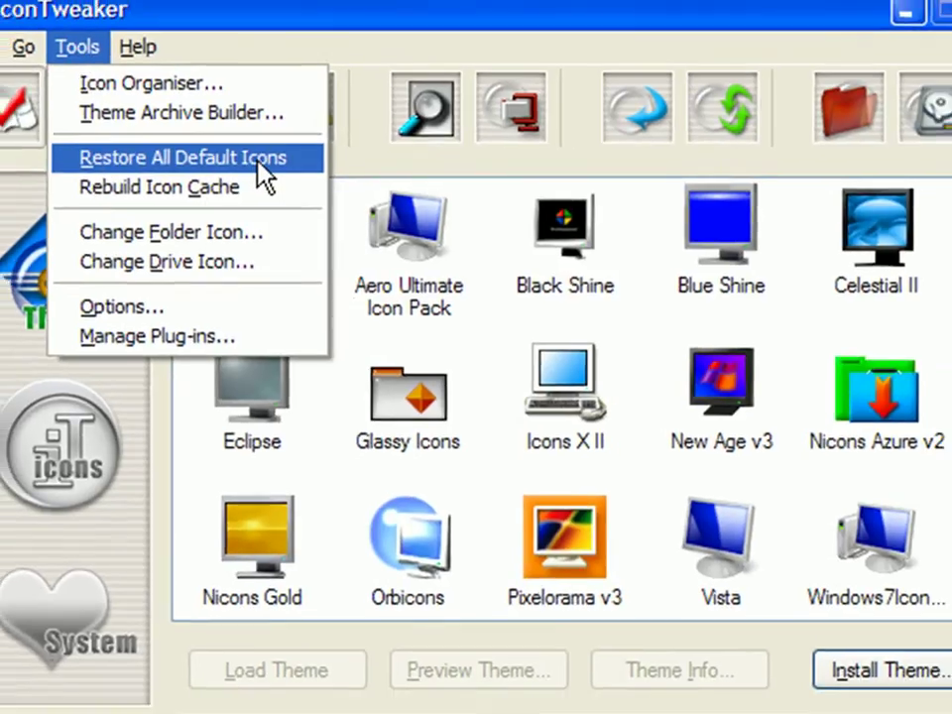
click(260, 158)
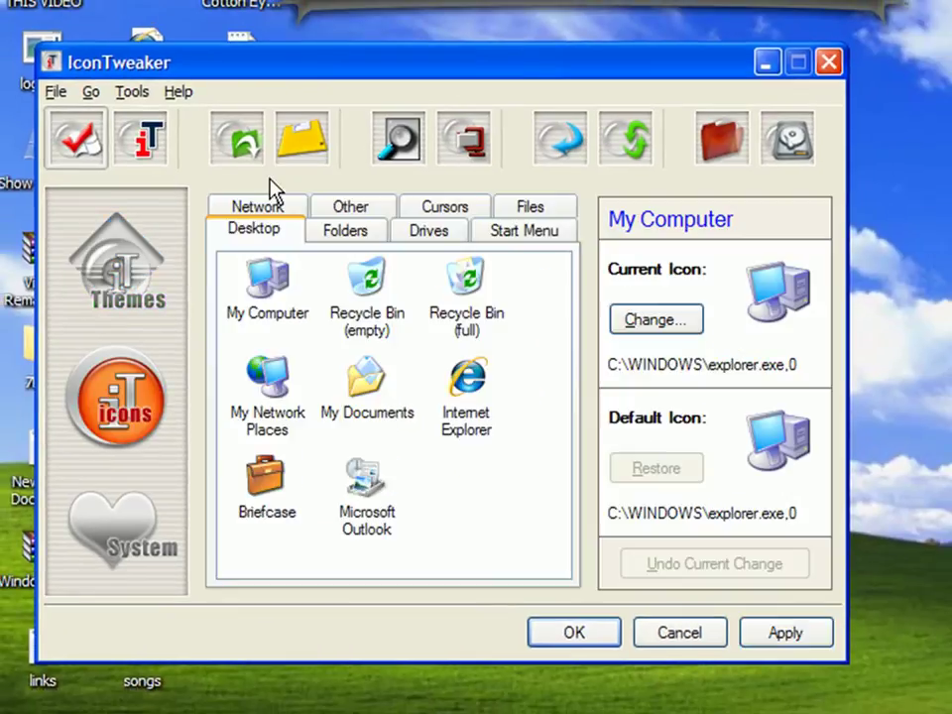
Step: Apply the restored icons so My Computer uses explorer.exe,0, then bring up the recorder's controls
click(794, 640)
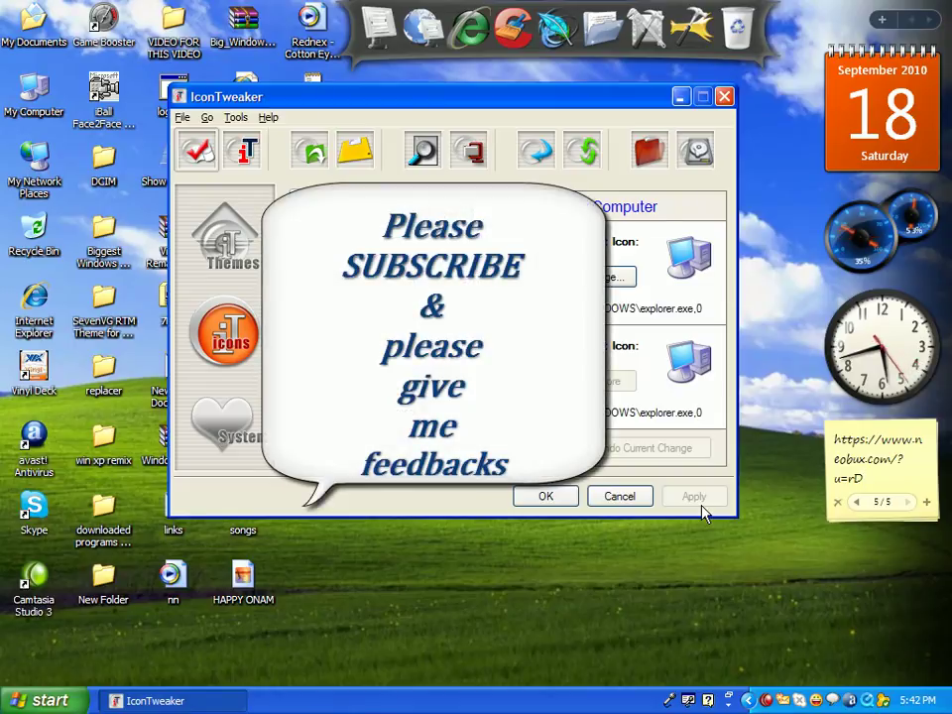
right_click(699, 700)
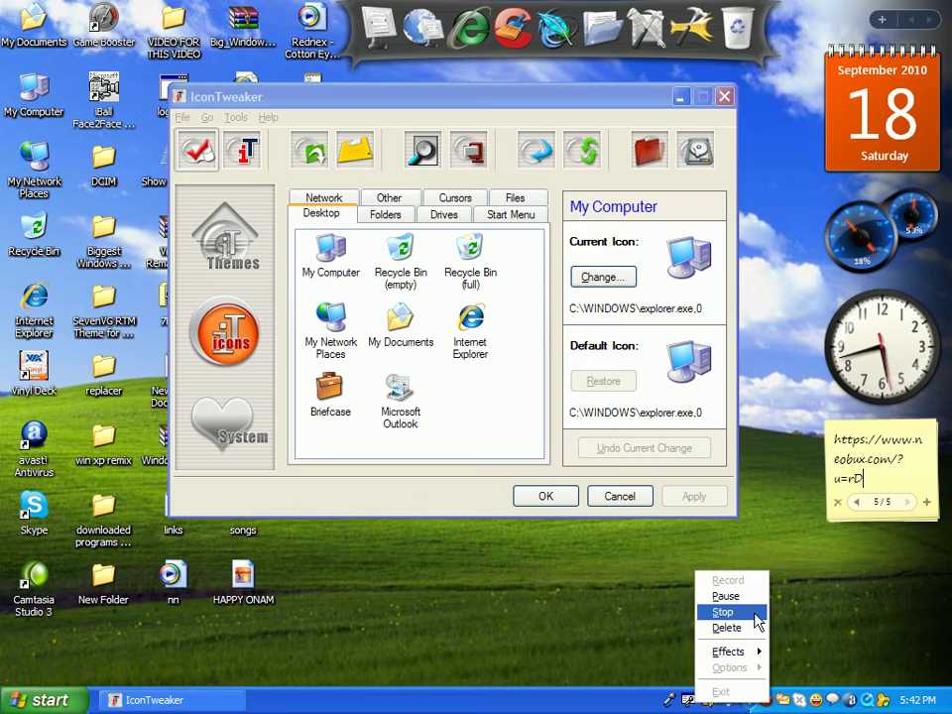